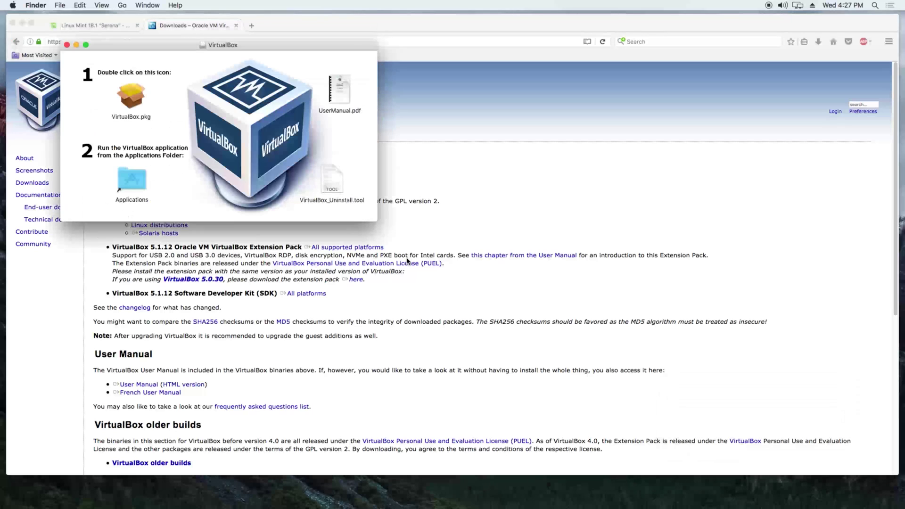
Step: Install Oracle VM VirtualBox 5.1.12 from VirtualBox.pkg with the standard installation, authorizing it as admin
left_click(136, 99)
double_click(135, 99)
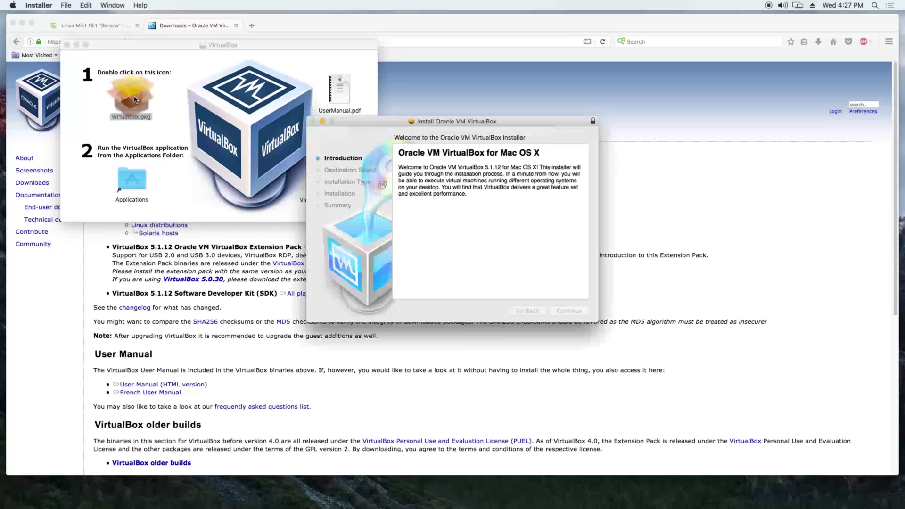
left_click(527, 196)
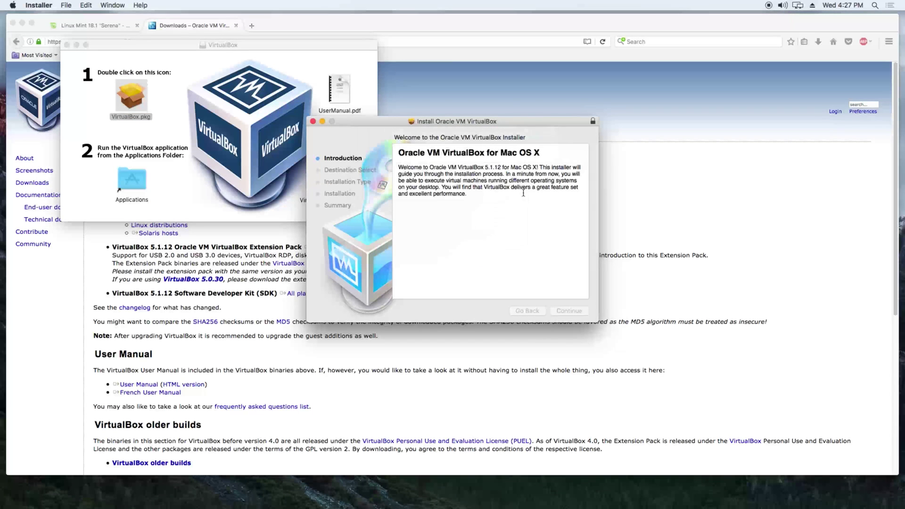
left_click(571, 312)
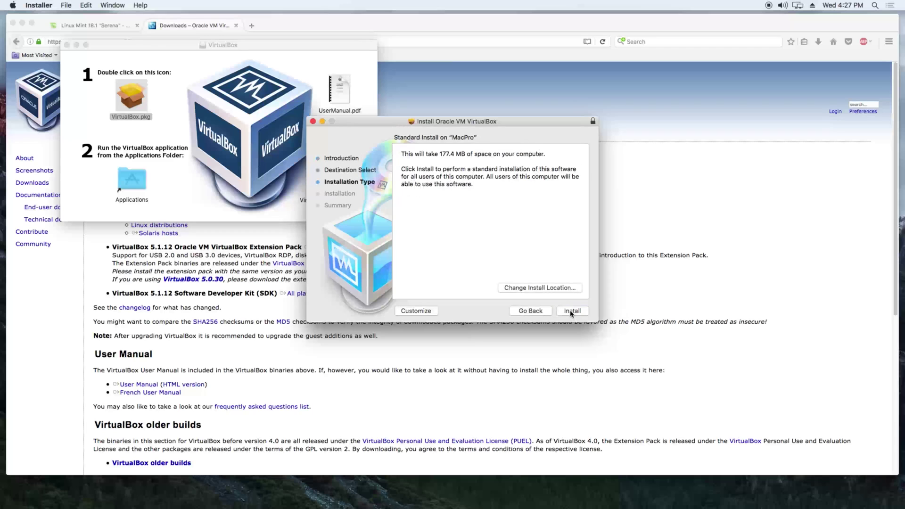
left_click(572, 311)
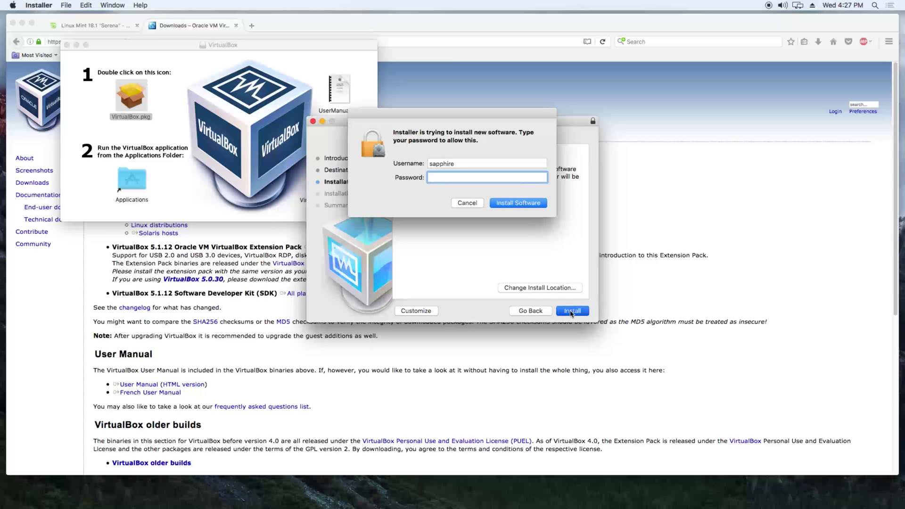
left_click(531, 203)
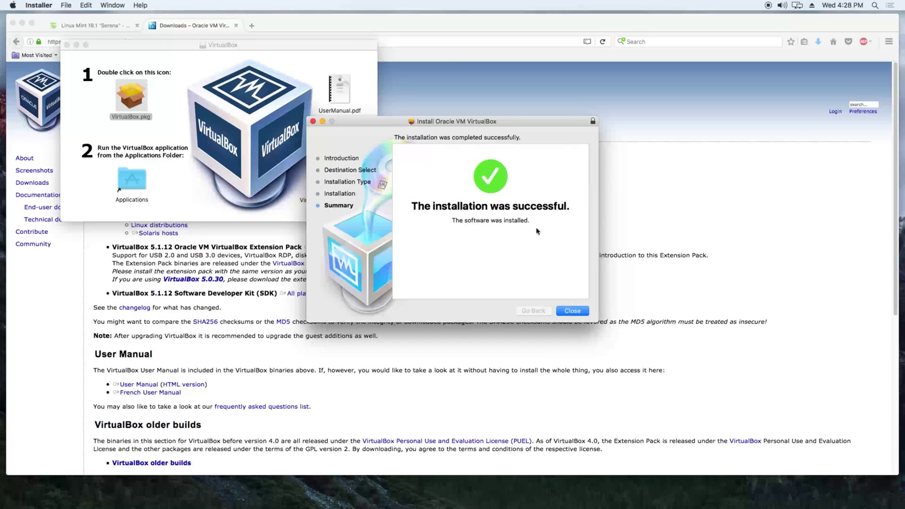
left_click(569, 313)
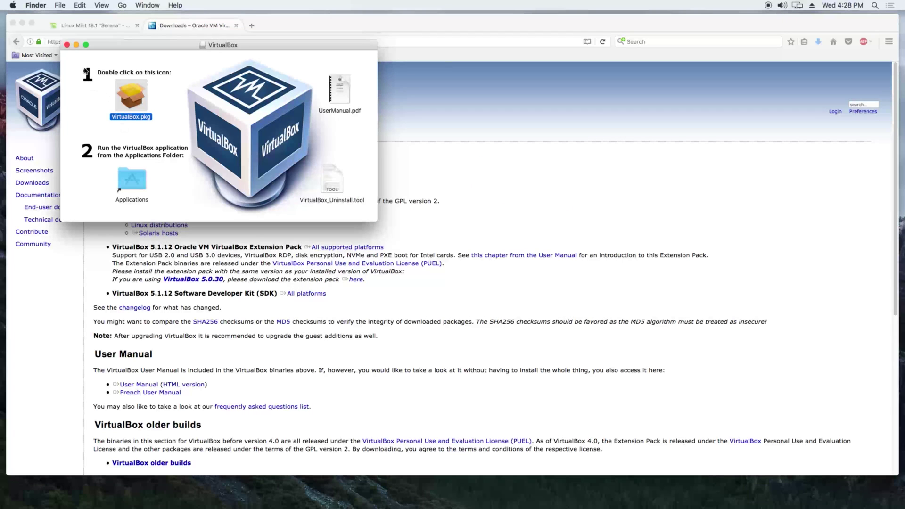
Step: Close the disk image window, minimize Firefox, and launch VirtualBox from the Applications folder
left_click(67, 45)
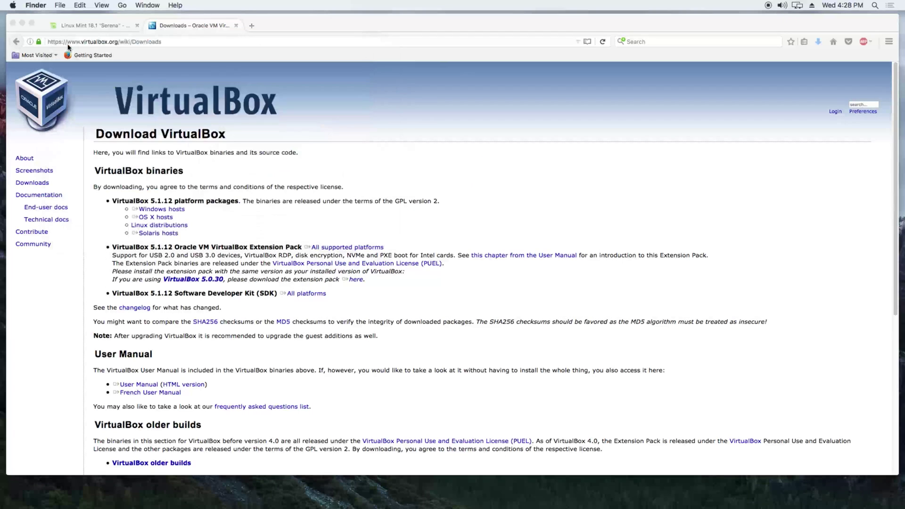
left_click(23, 23)
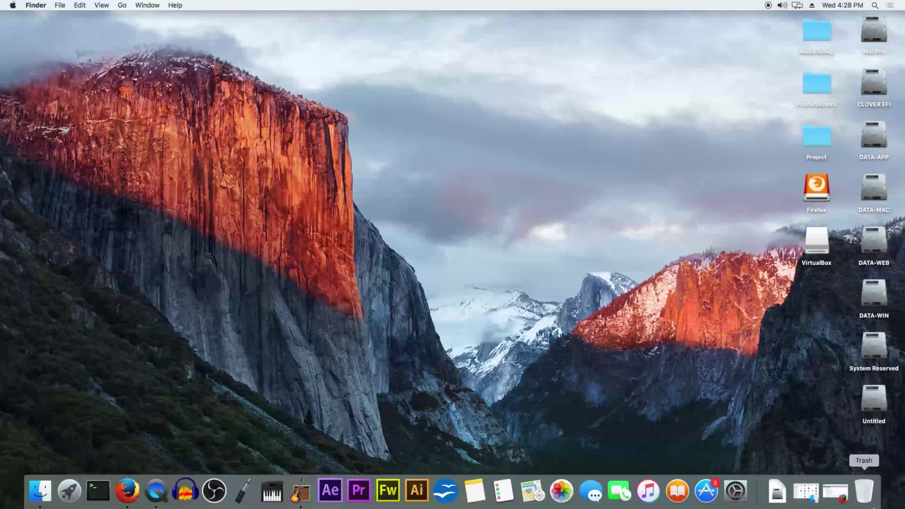
left_click(813, 493)
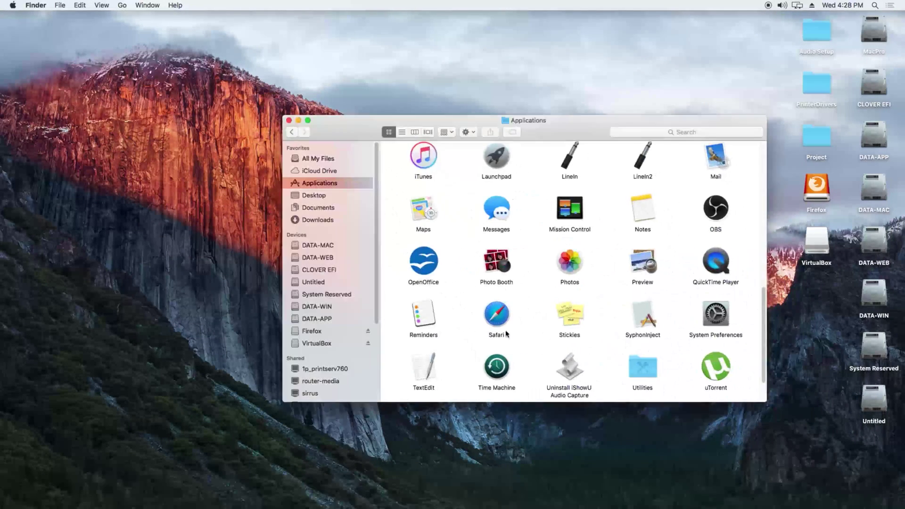
scroll(462, 340, "down", 2)
left_click(423, 368)
double_click(423, 367)
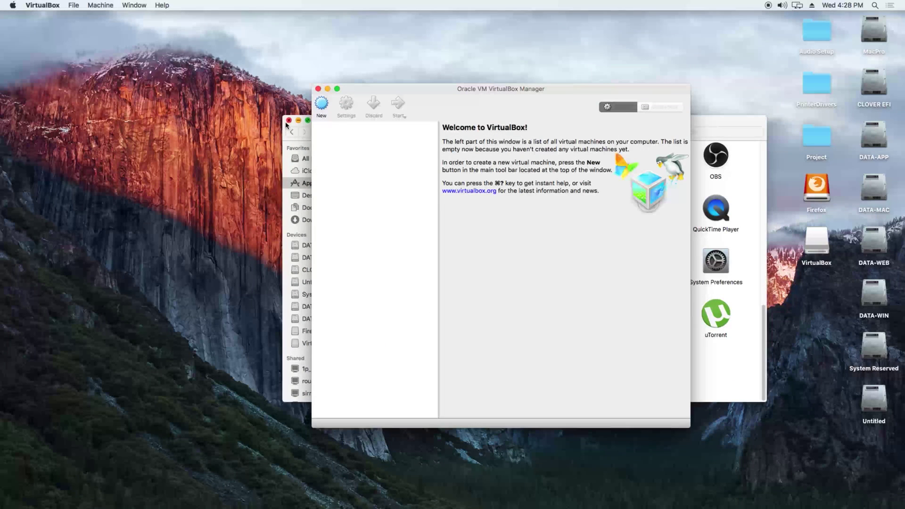
Step: Start a new virtual machine named LinuxMint with 4096 MB of memory
left_click(289, 120)
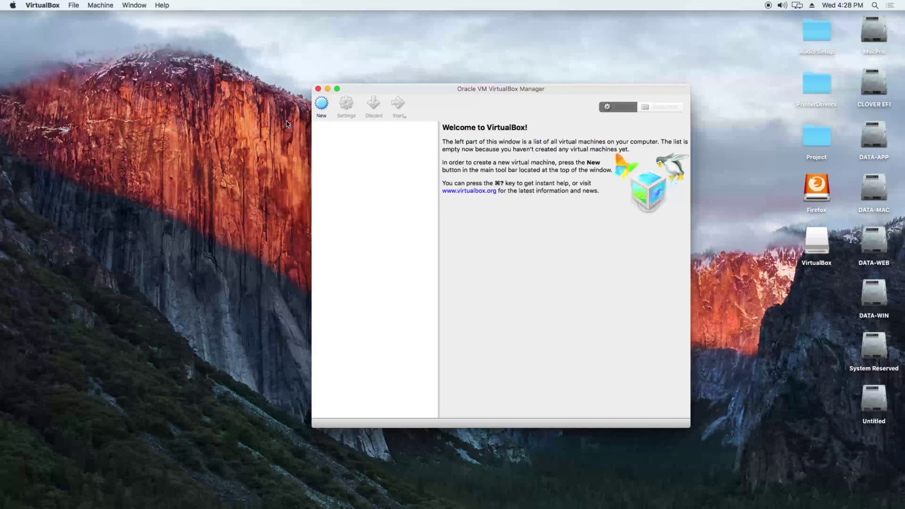
left_click(322, 108)
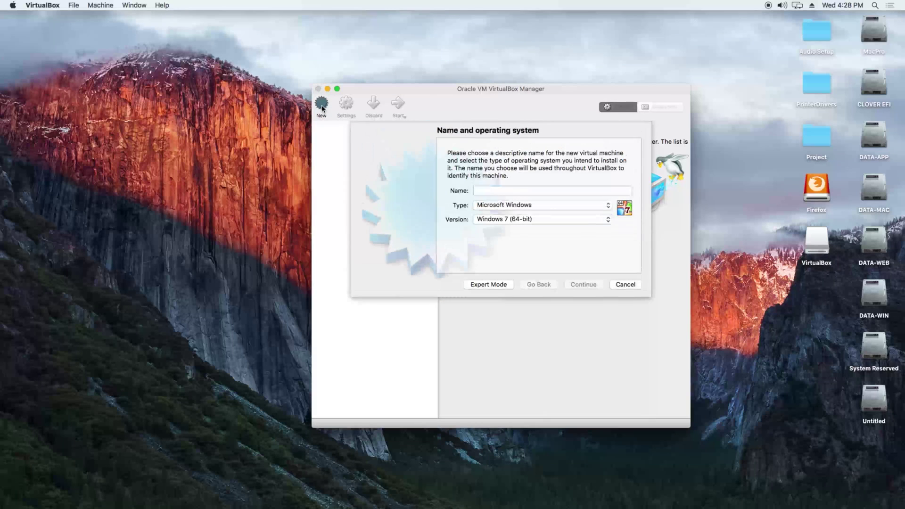
type("Li")
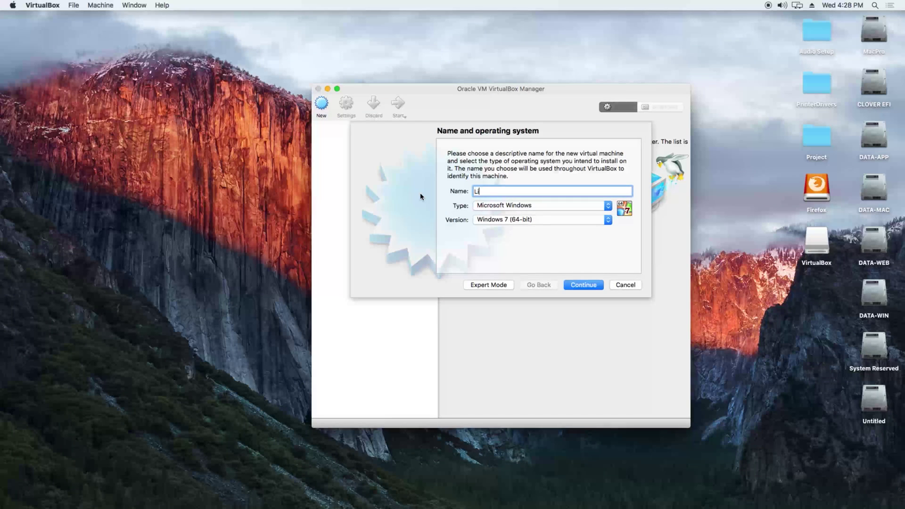
type("nuxMint")
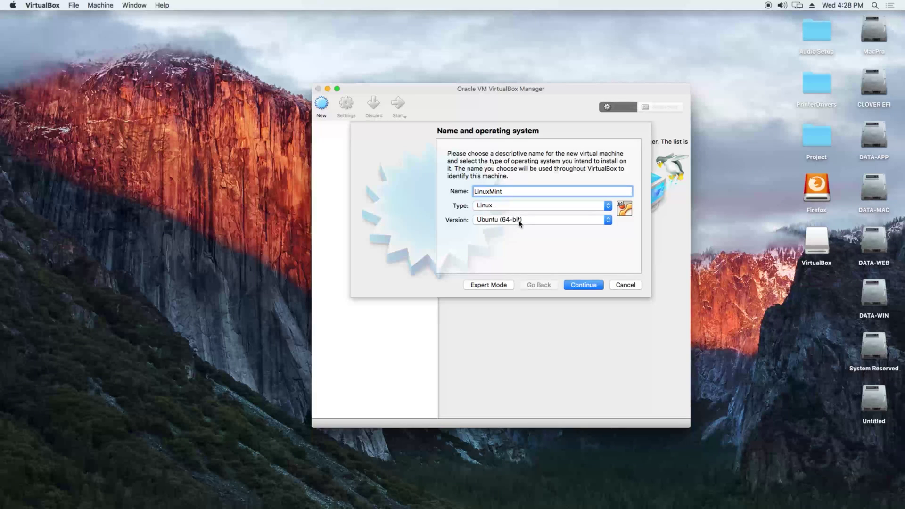
left_click(584, 285)
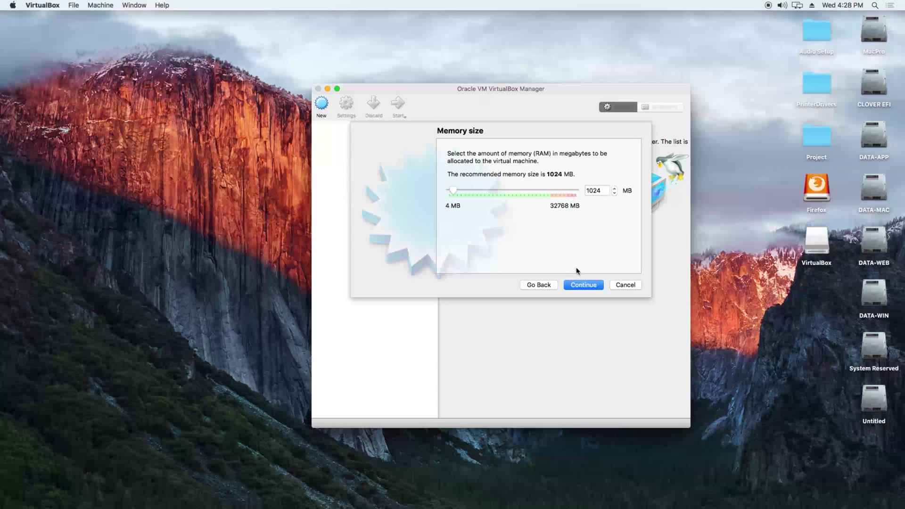
double_click(599, 191)
type("4096")
left_click(587, 285)
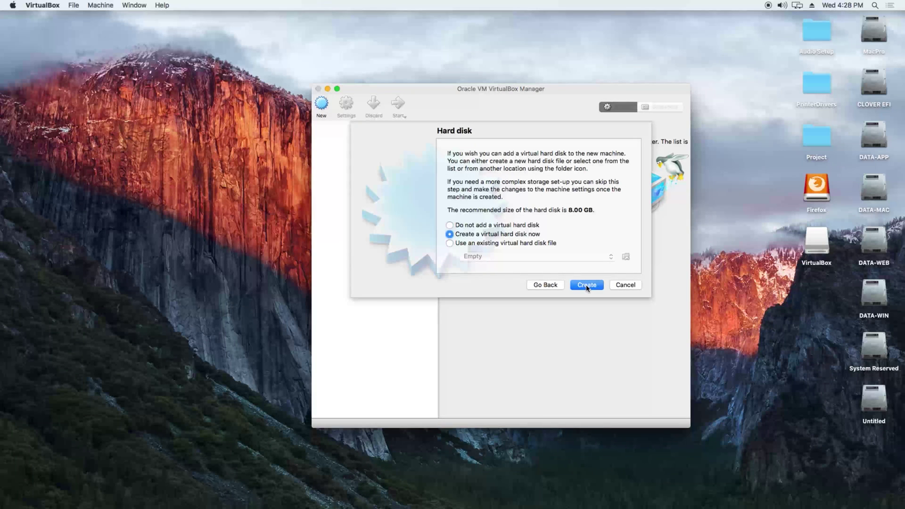
Step: Give it a new dynamically allocated 60 GB VDI hard disk and create the machine
left_click(588, 285)
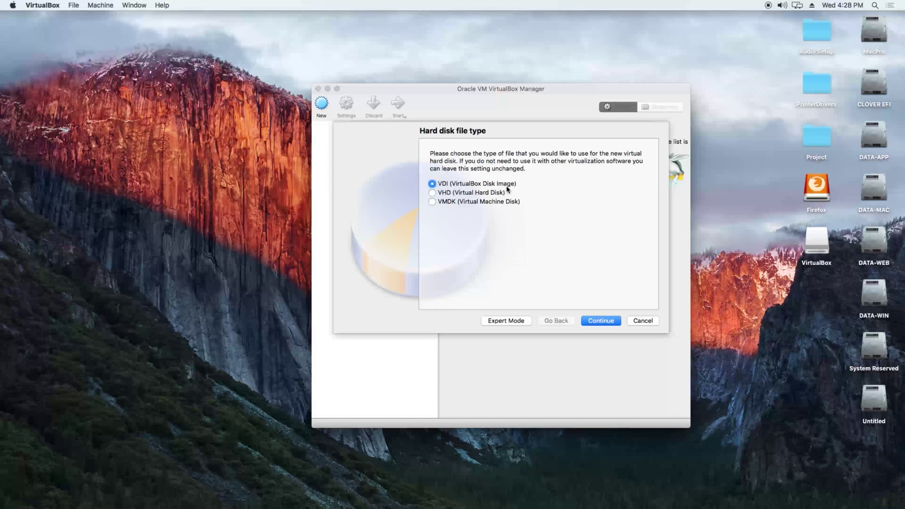
left_click(598, 322)
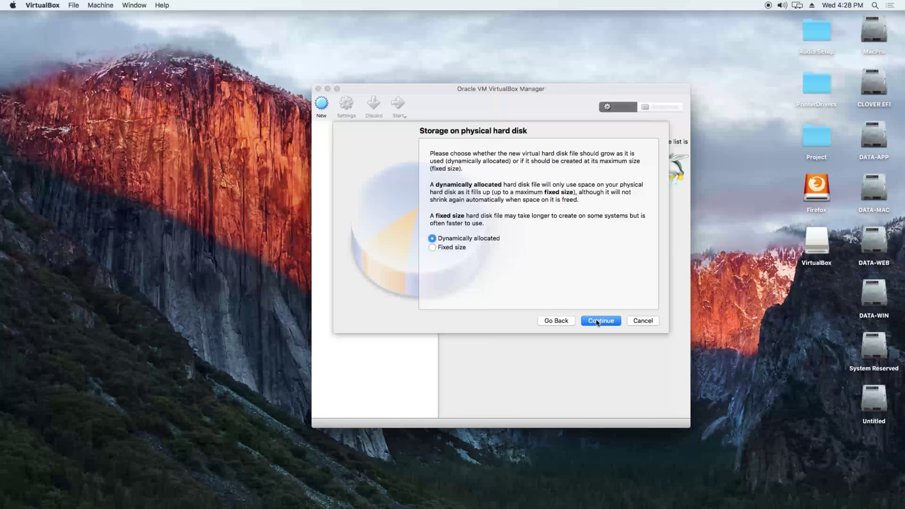
left_click(597, 321)
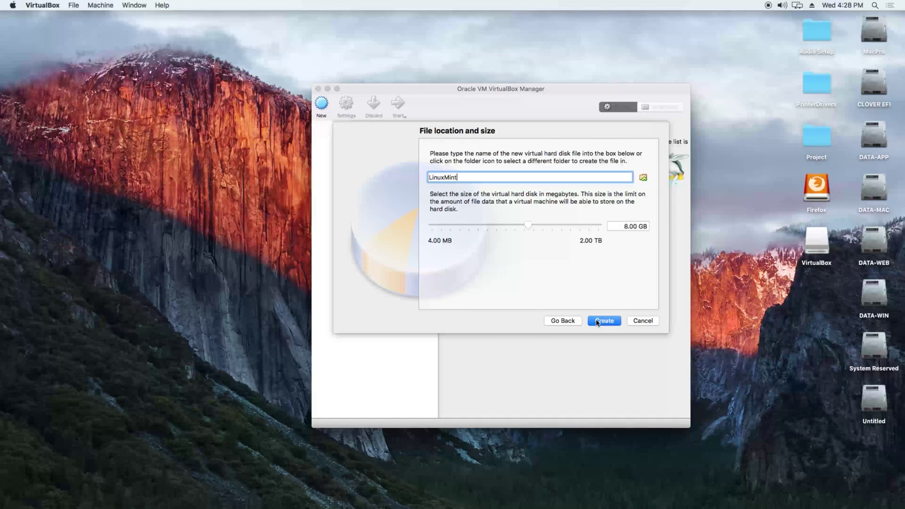
left_click(627, 227)
double_click(627, 227)
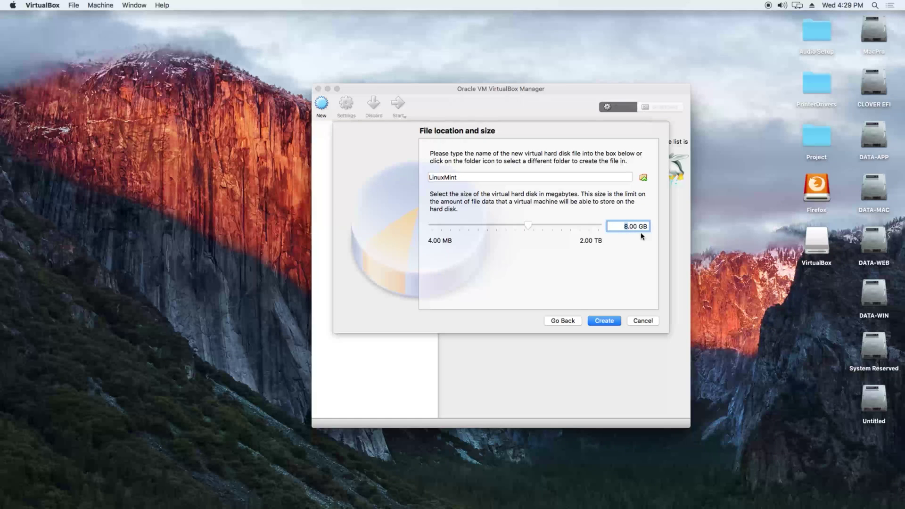
type("60")
left_click(605, 323)
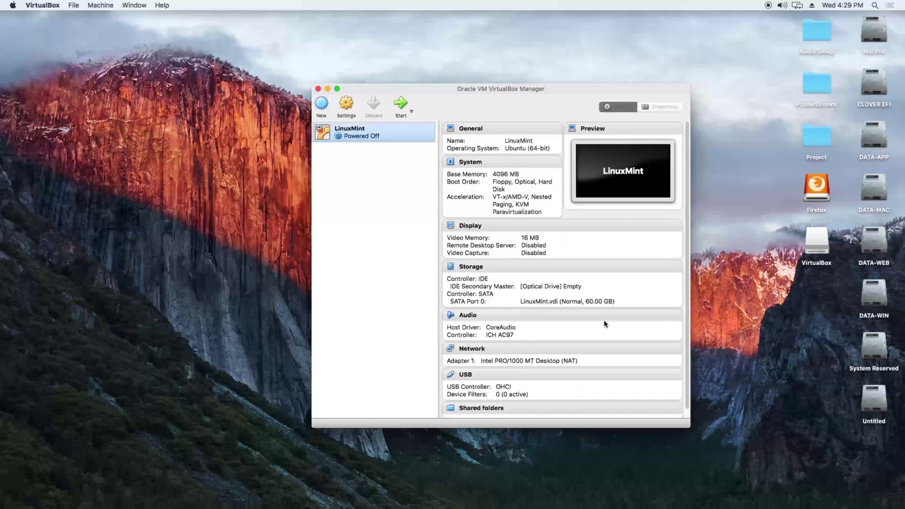
Step: In LinuxMint's system settings, drop Floppy from boot order, assign 2 processors, and enable PAE/NX
right_click(400, 138)
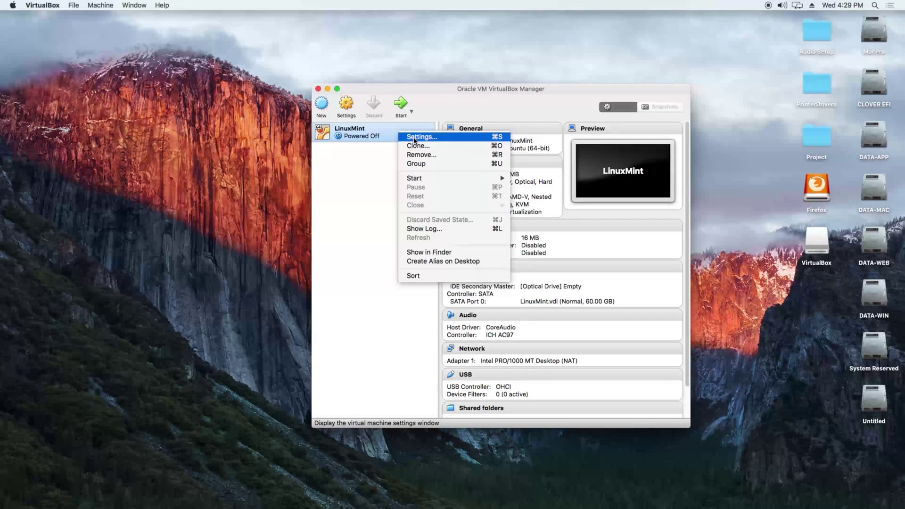
left_click(415, 137)
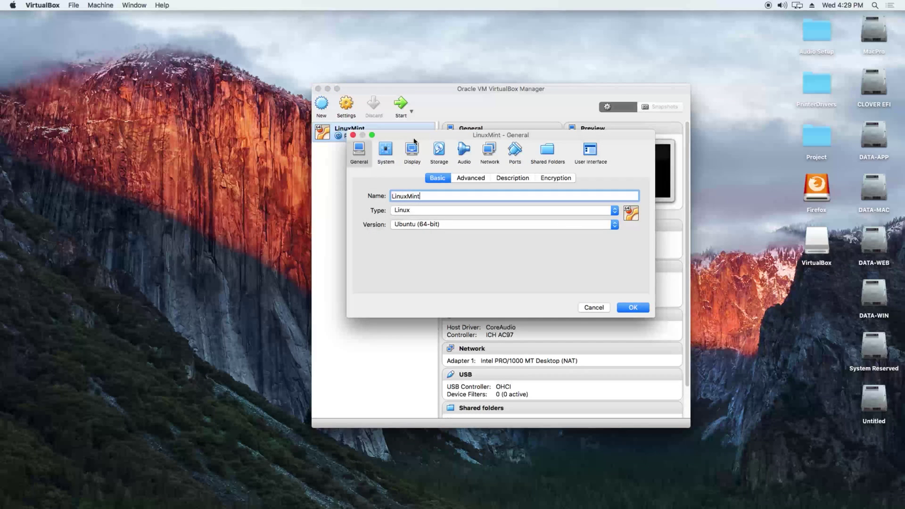
left_click(386, 153)
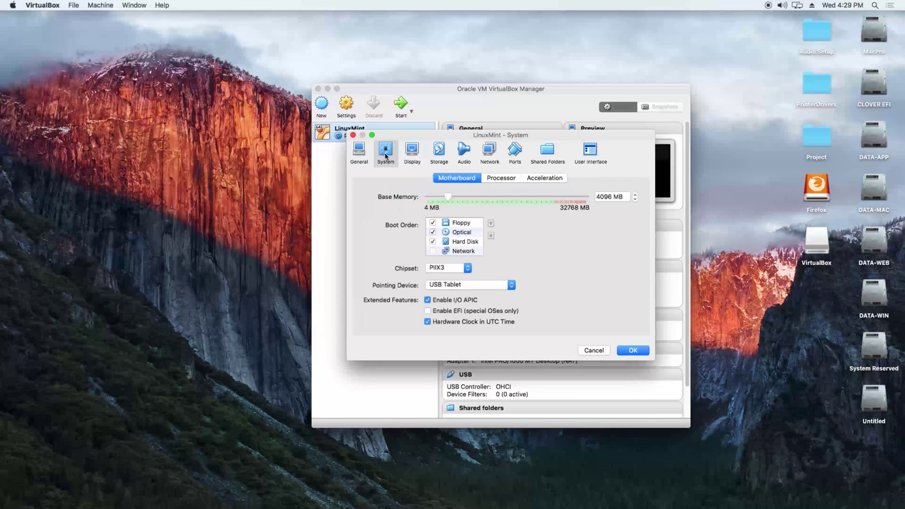
left_click(433, 224)
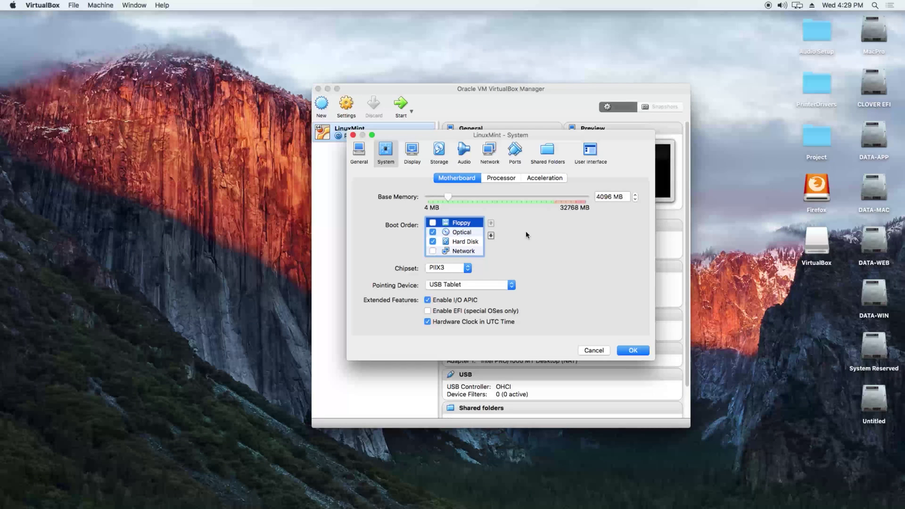
left_click(505, 178)
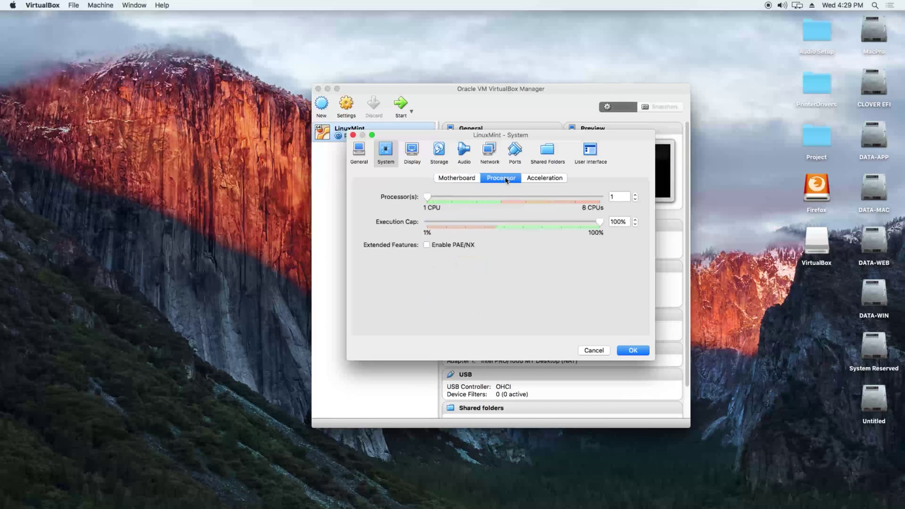
left_click(453, 197)
left_click(427, 245)
Step: Raise video memory to 128 MB and enable 3D acceleration
left_click(413, 151)
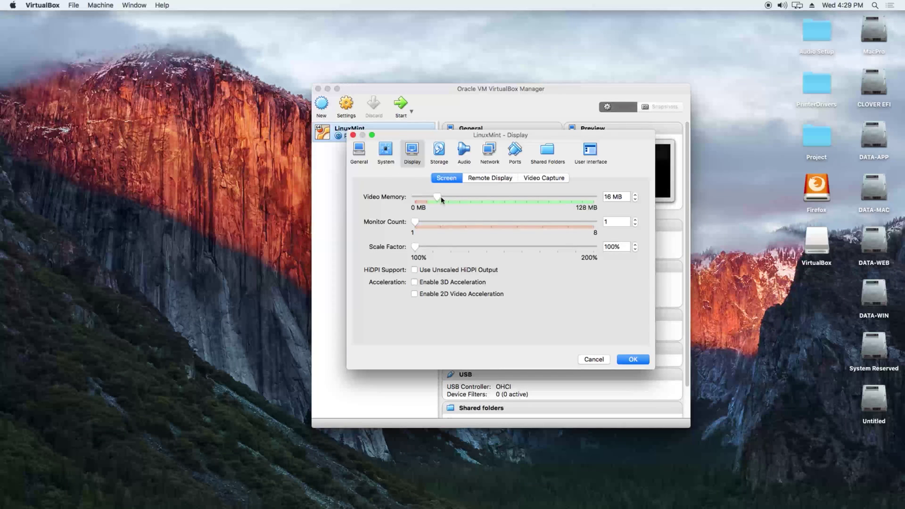
left_click_drag(439, 198, 619, 206)
left_click(414, 283)
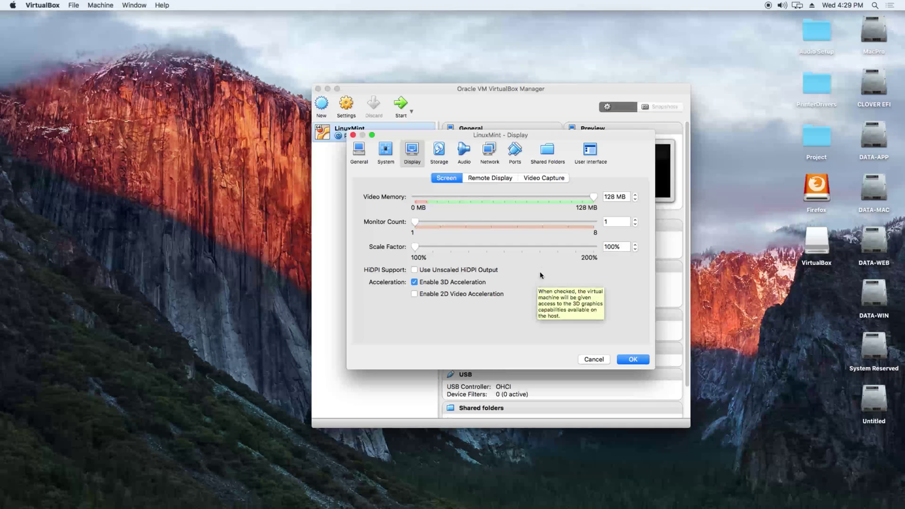
left_click(439, 152)
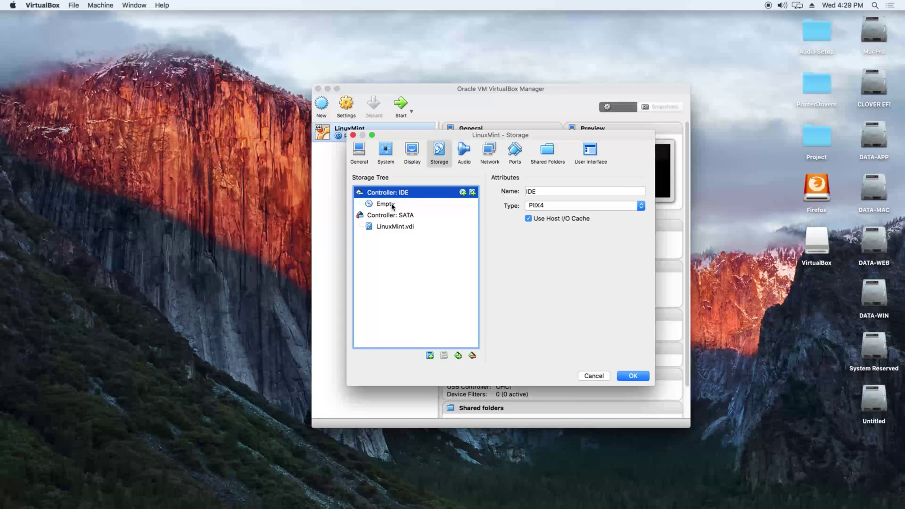
Step: Load linuxmint-18.1-cinnamon-64bit.iso into the empty IDE optical drive and save the settings
left_click(392, 205)
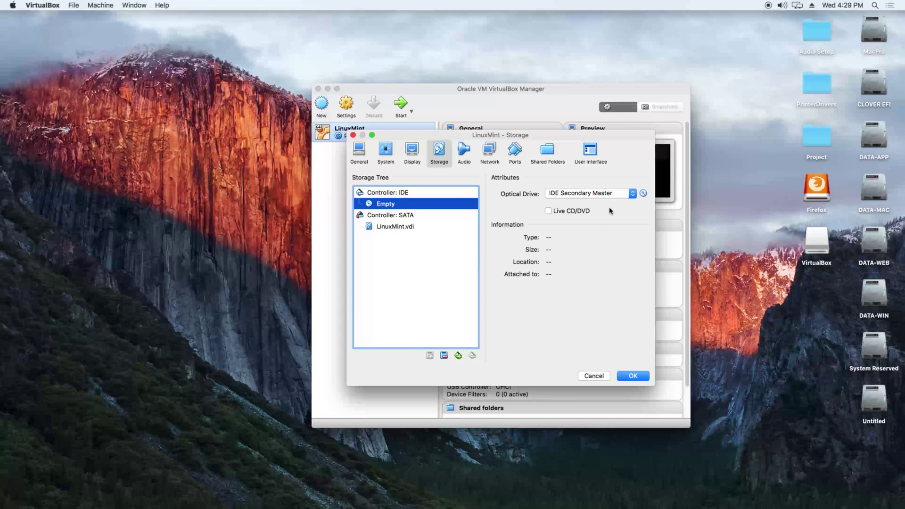
left_click(643, 195)
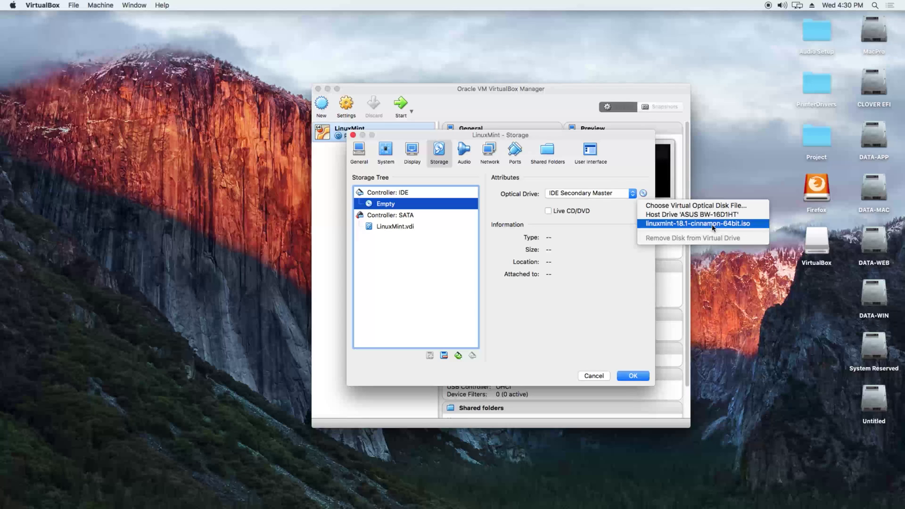
left_click(744, 228)
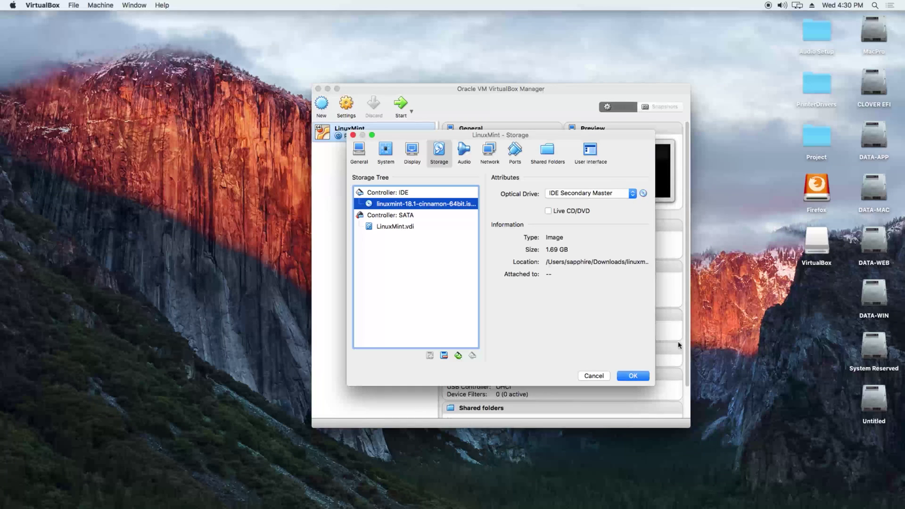
left_click(635, 378)
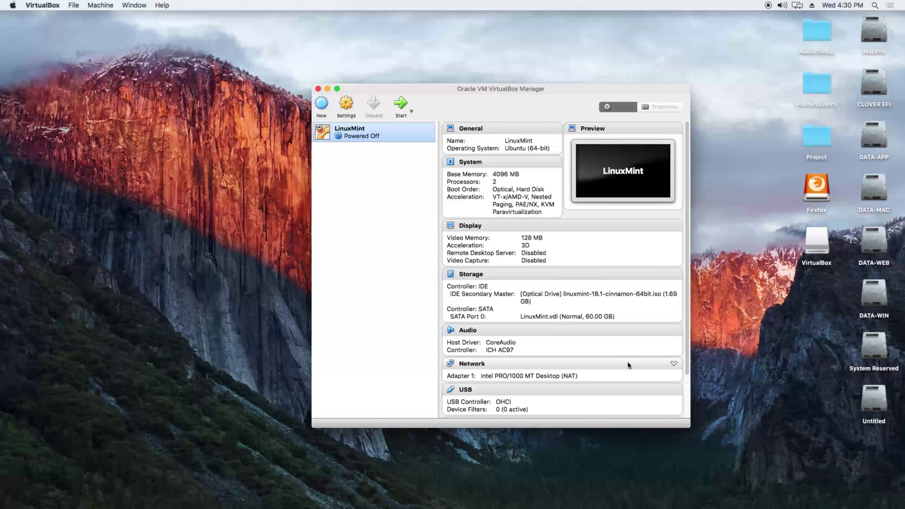
Step: Start the LinuxMint VM and dismiss the keyboard capture and mouse integration notices
left_click(402, 105)
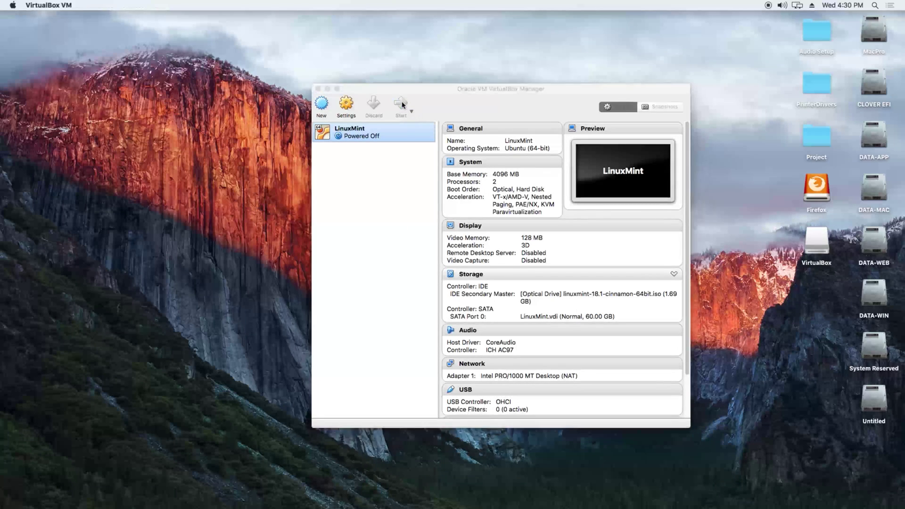
left_click(579, 155)
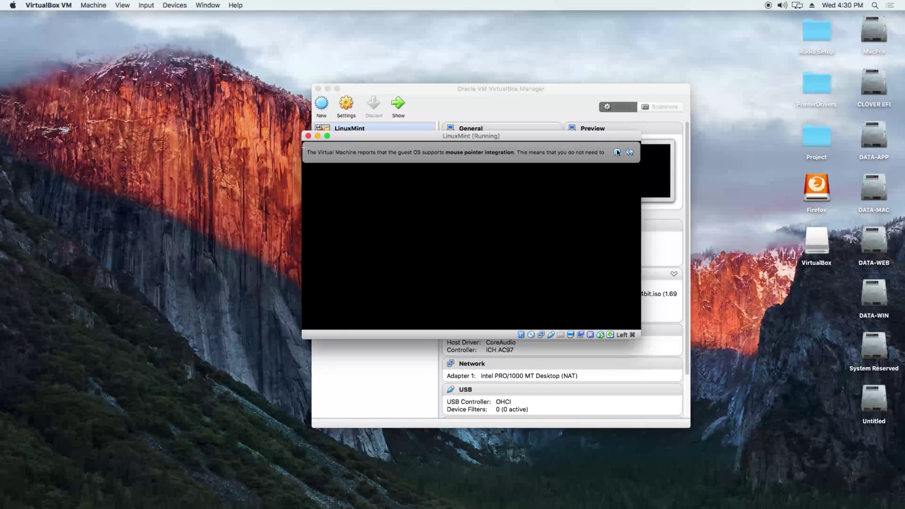
left_click(617, 152)
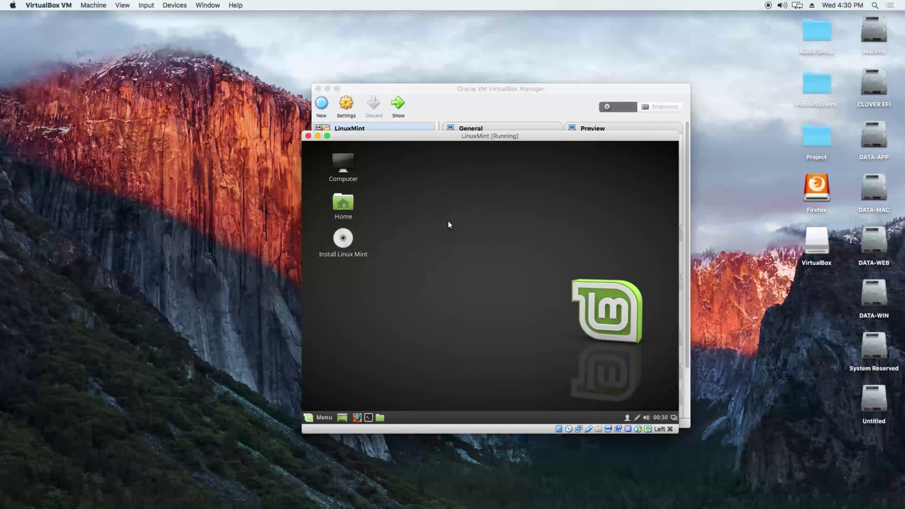
Step: Run the Linux Mint installer with English, Erase disk, and English (US) keyboard layout
left_click(348, 243)
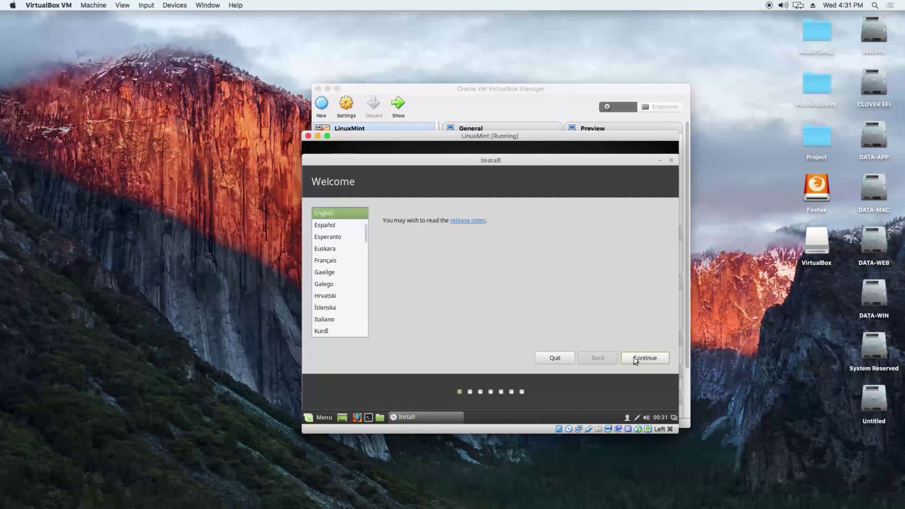
left_click(640, 359)
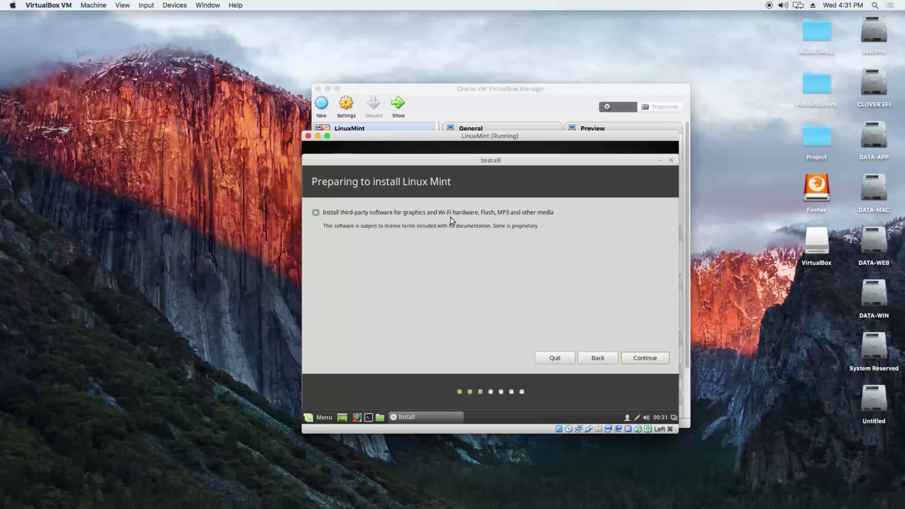
left_click(642, 358)
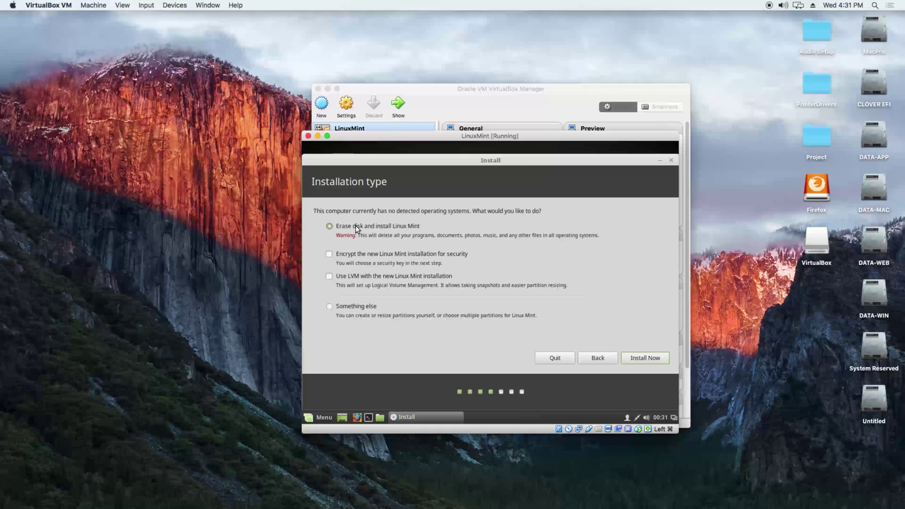
left_click(639, 357)
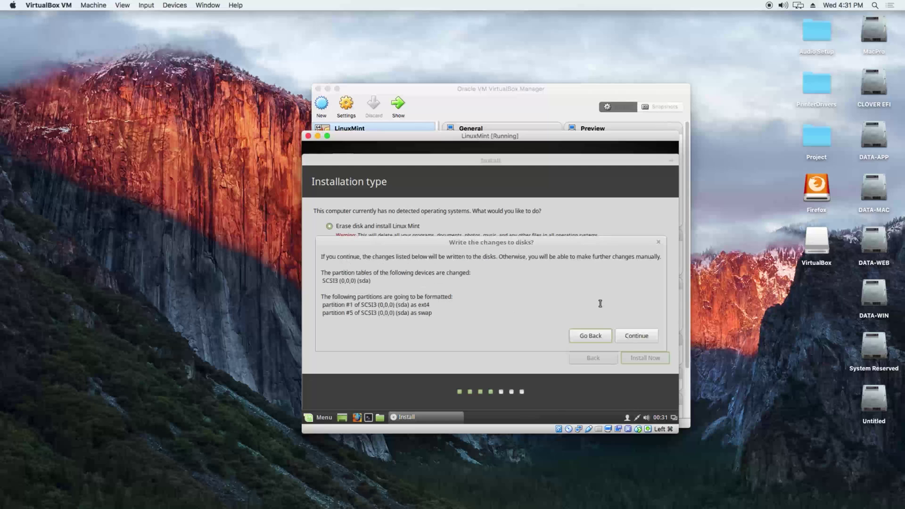
left_click(633, 338)
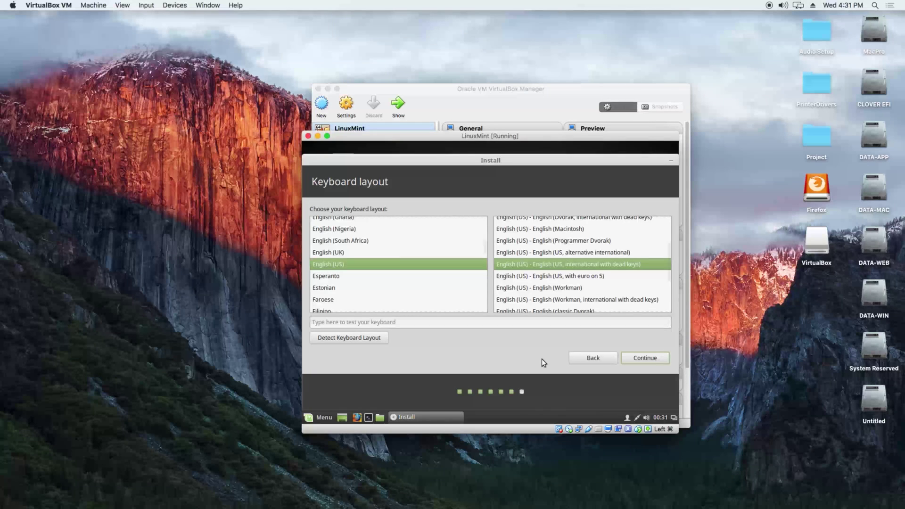
left_click(643, 359)
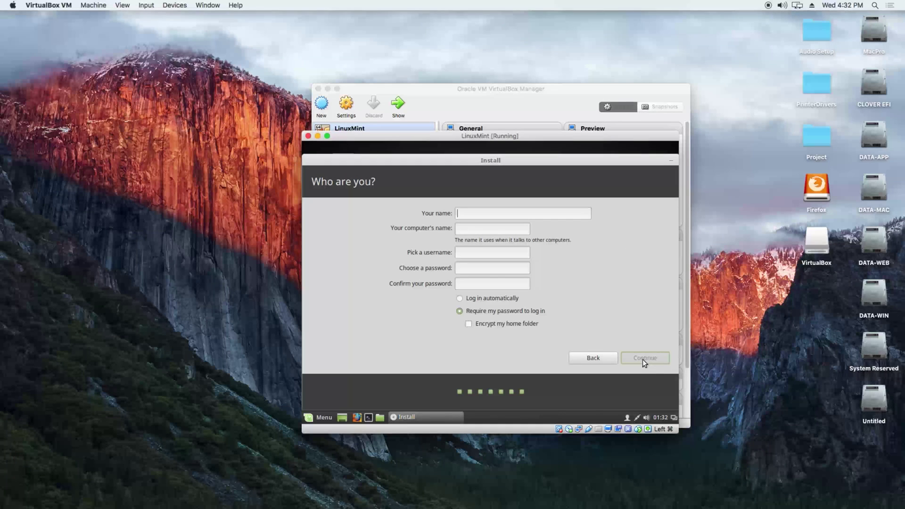
Step: Enter the user's name, change the computer name to linuxmint, and enter and confirm the password
type("linux")
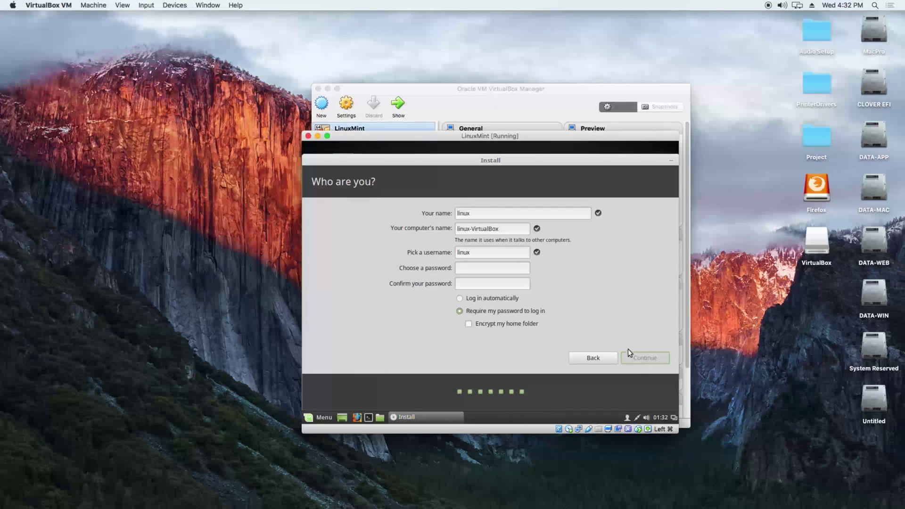
left_click_drag(499, 229, 471, 228)
type("mint")
left_click(471, 266)
type("linuxmi")
left_click(495, 282)
type("linuxmi")
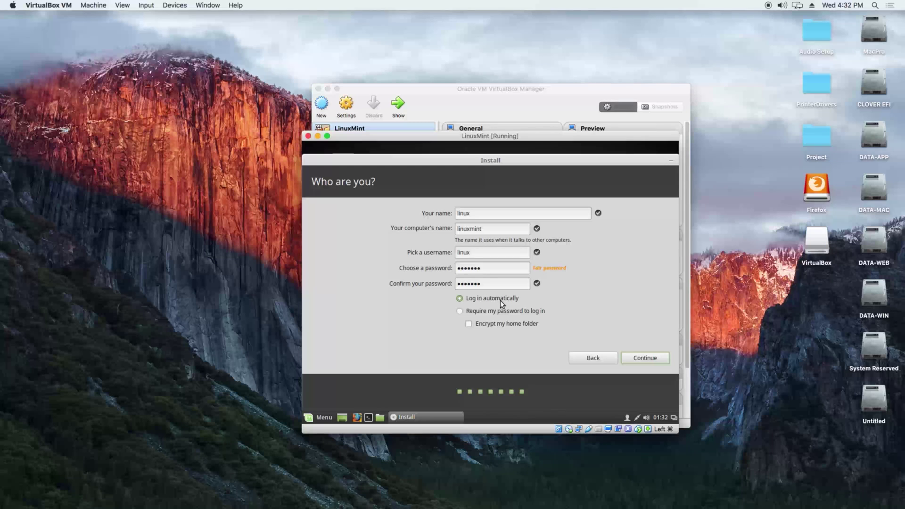
Step: Submit the account details and let the installation finish copying files
left_click(644, 358)
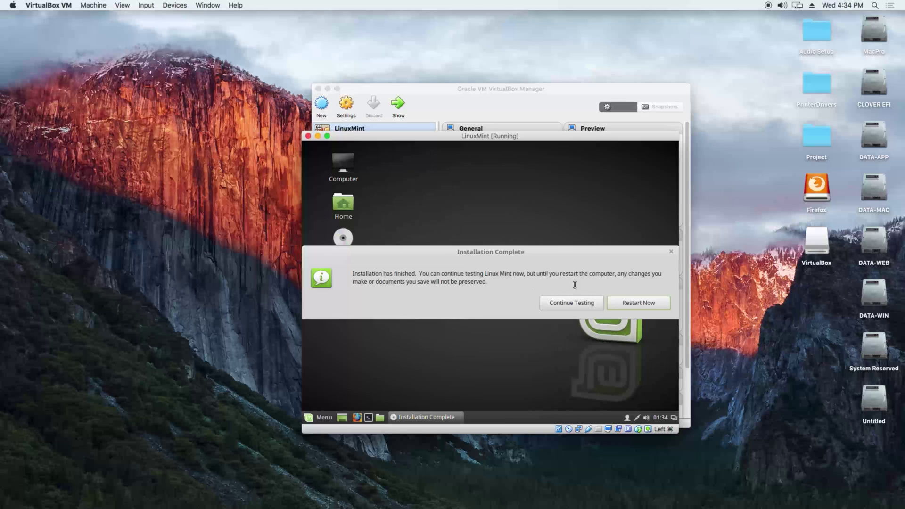
Step: Restart into the installed Linux Mint 18.1, skipping the remove-medium prompt, and enlarge the VM window
left_click(641, 301)
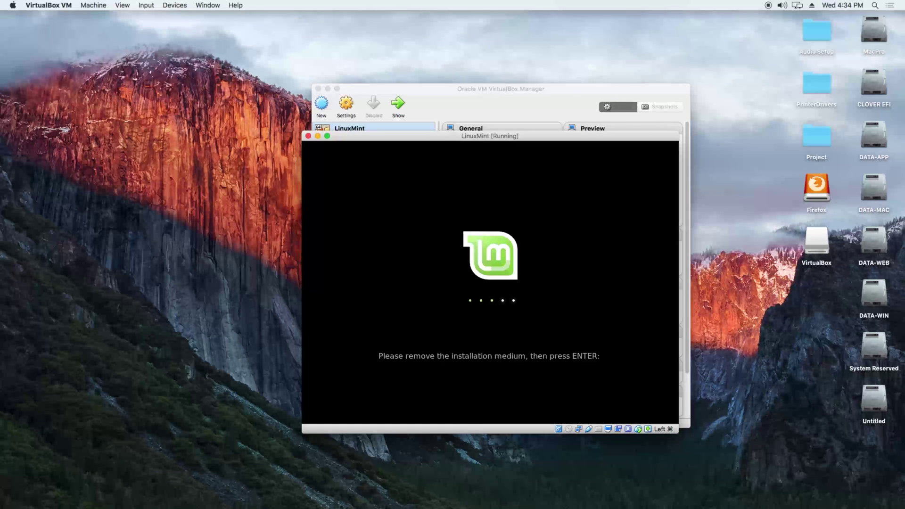
key("Return")
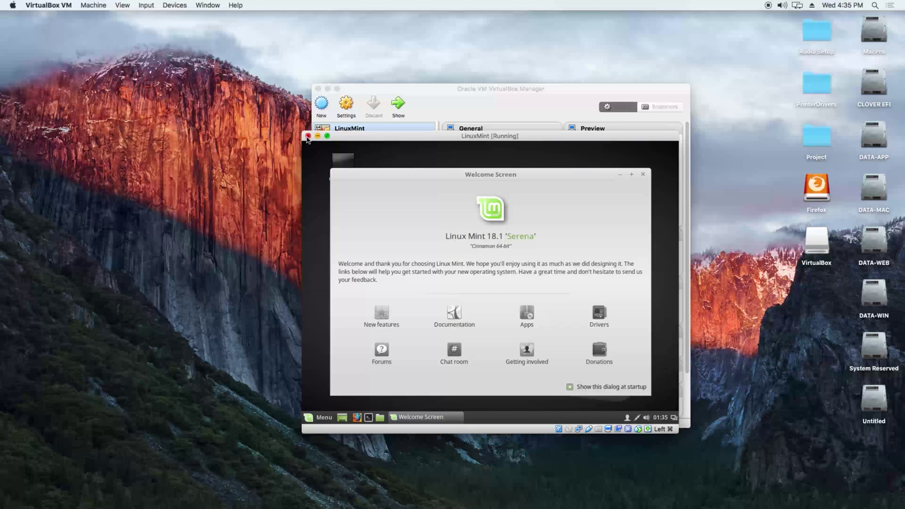
left_click_drag(301, 133, 206, 100)
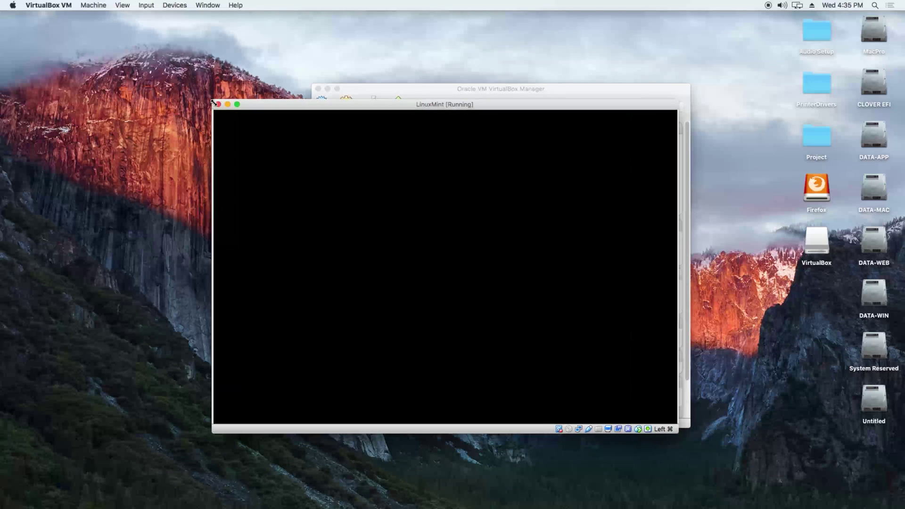